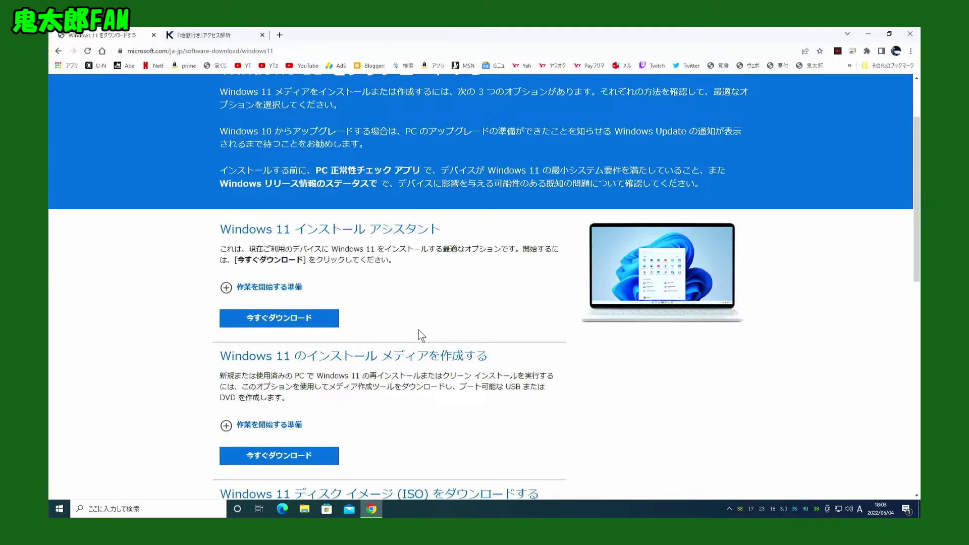
Step: Download the Windows 11 installation media creation tool from the Microsoft page, saving MediaCreationToolW11.exe in the ダウンロード folder
scroll(419, 330, "down", 2)
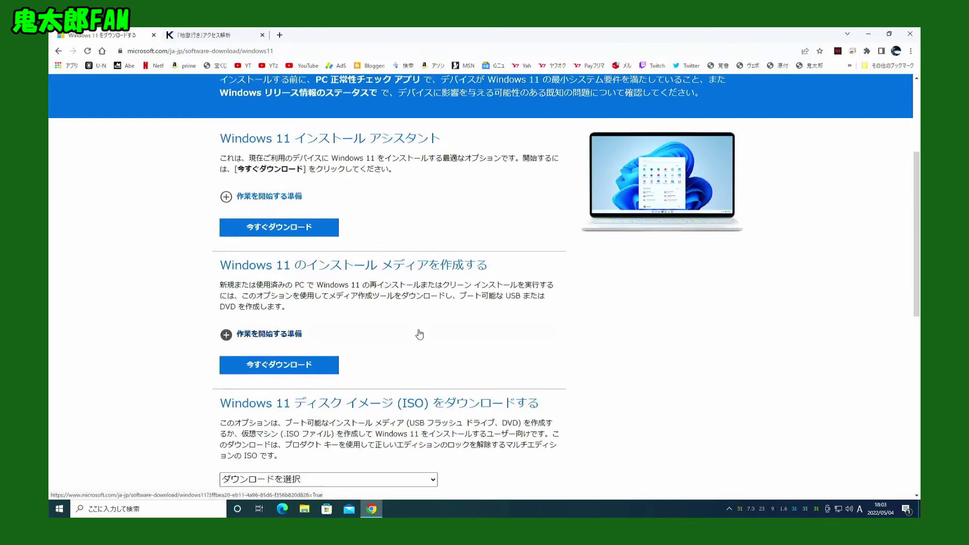
scroll(366, 350, "down", 1)
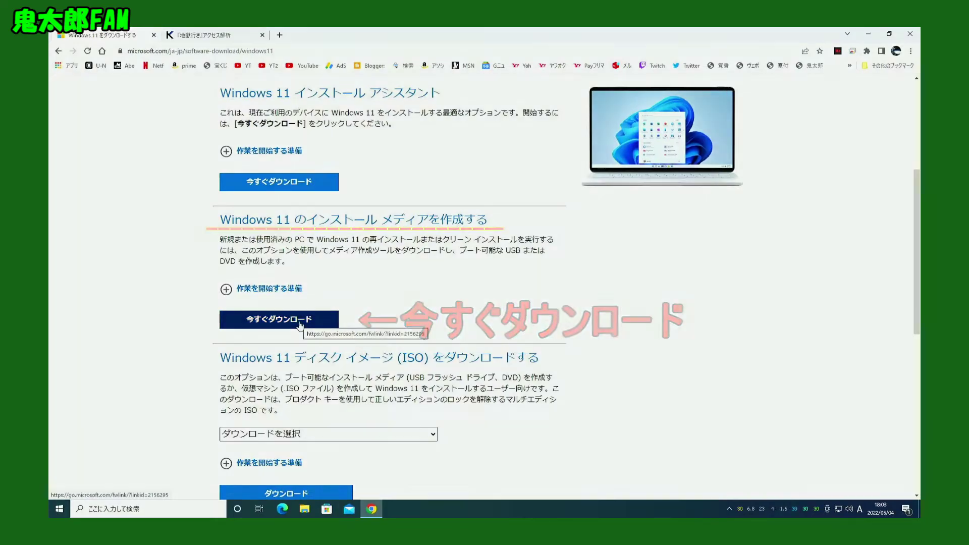
left_click(300, 323)
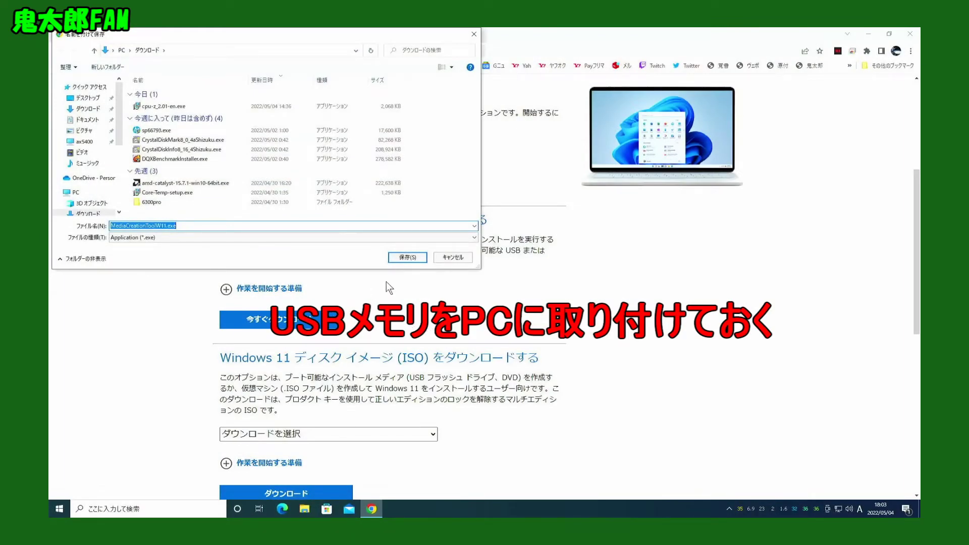
left_click(407, 258)
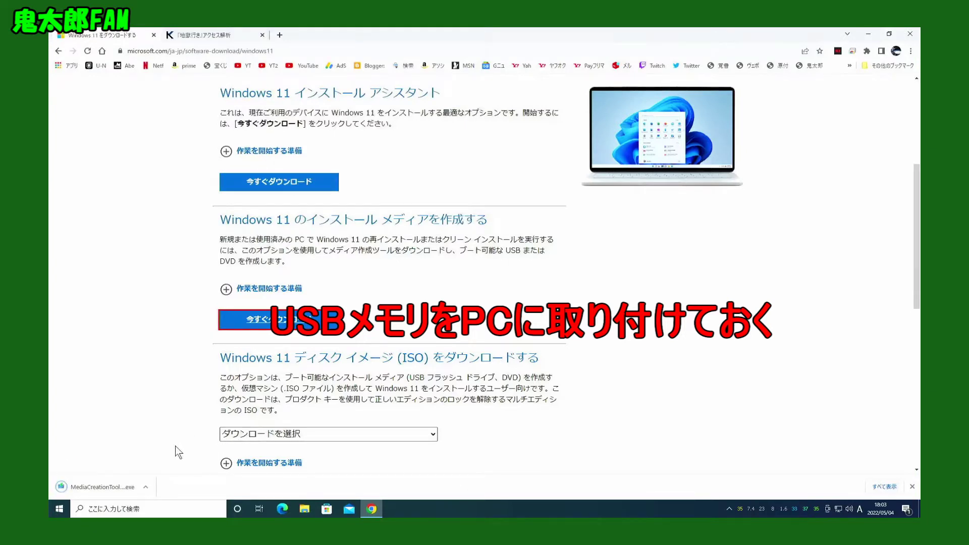
Step: Run the downloaded media creation tool and allow it to make changes to the device
left_click(145, 487)
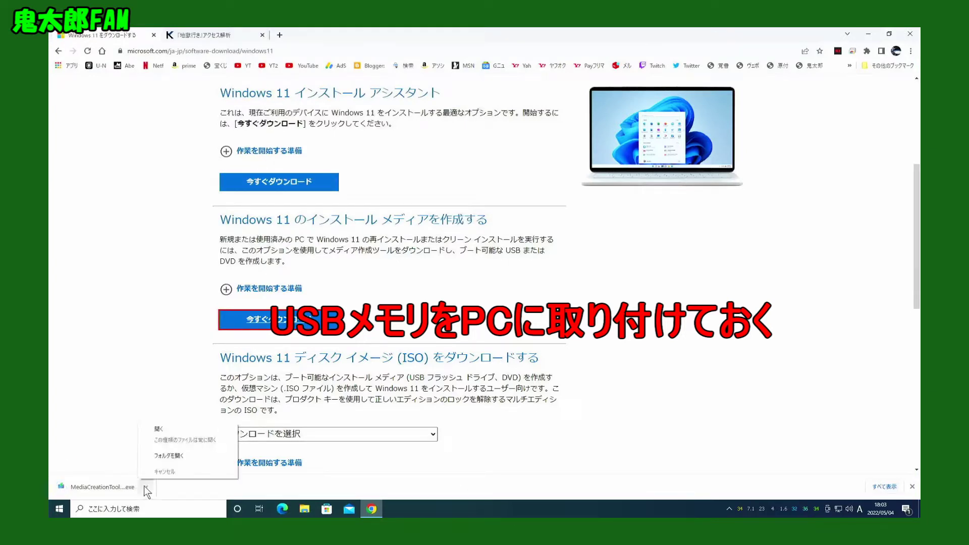
left_click(161, 430)
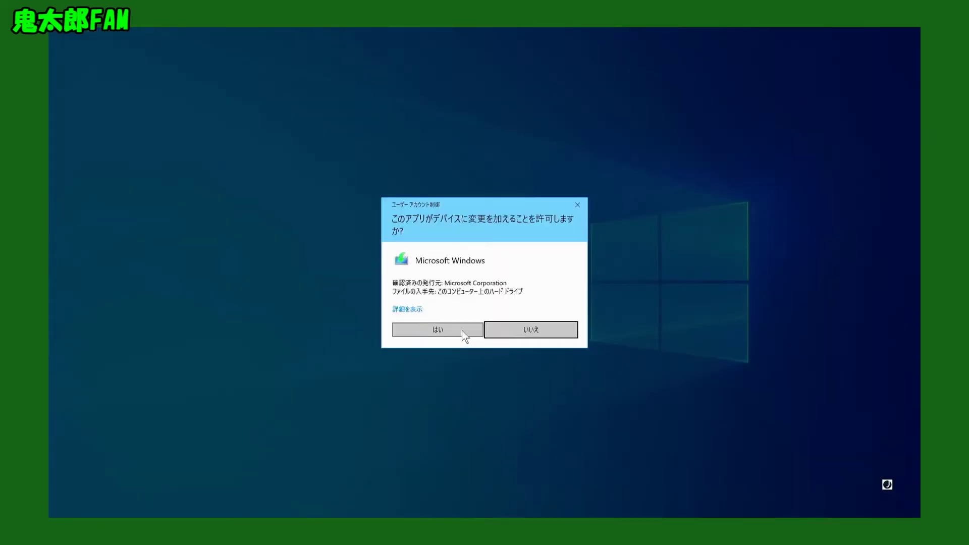
left_click(461, 332)
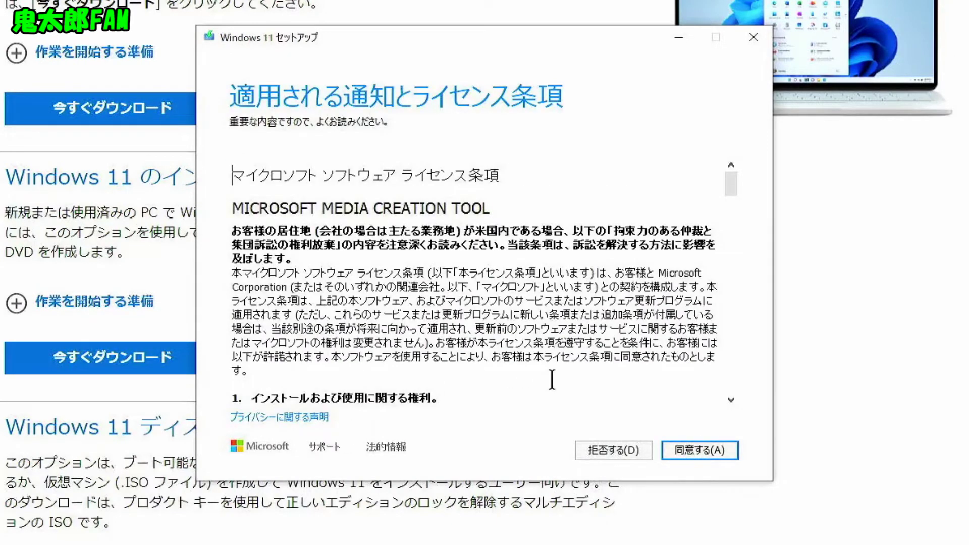
Step: Read through the media creation tool's license terms to the end and accept them
scroll(551, 365, "down", 5)
left_click_drag(727, 212, 720, 428)
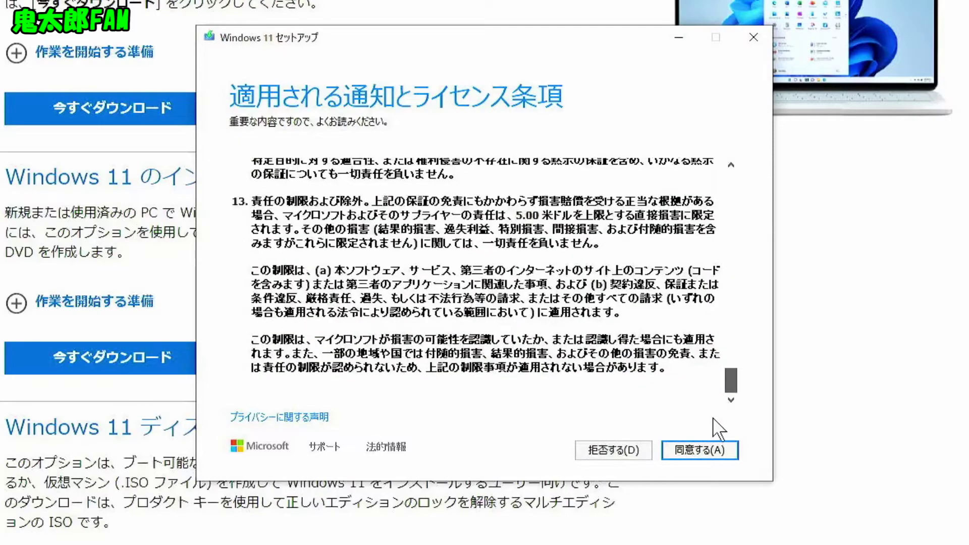
left_click(698, 451)
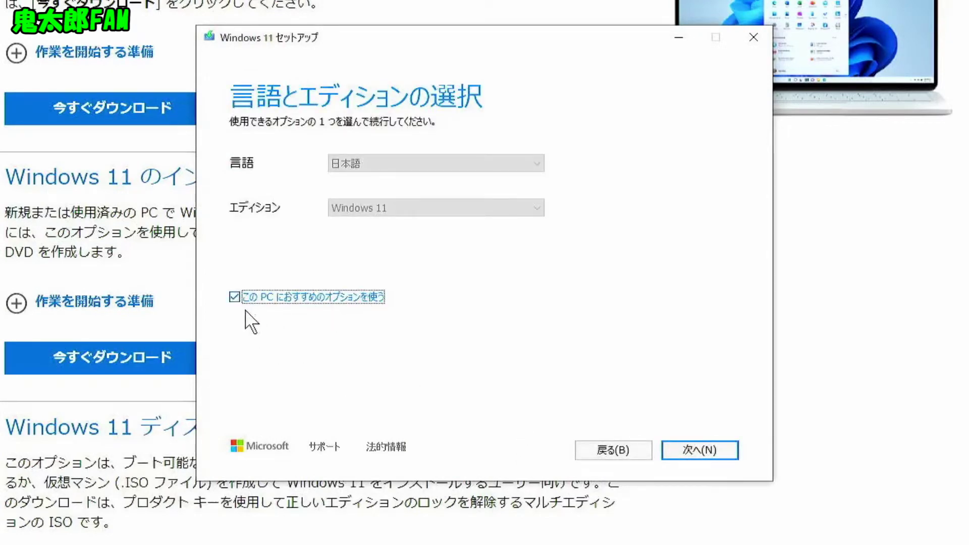
Step: Create Windows 11 installation media on the USB flash drive E: (ESD-USB) with the recommended language and edition, and finish the wizard
left_click(701, 451)
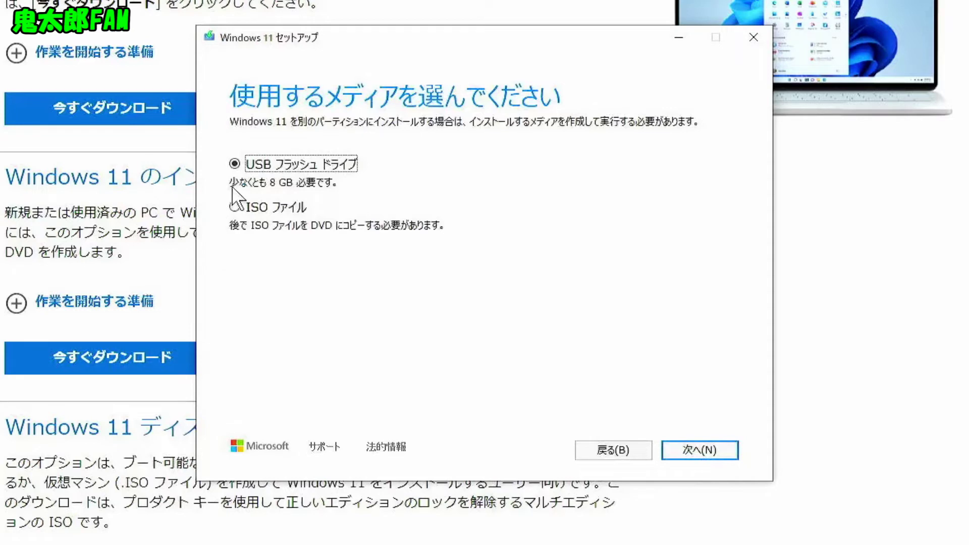
left_click(700, 451)
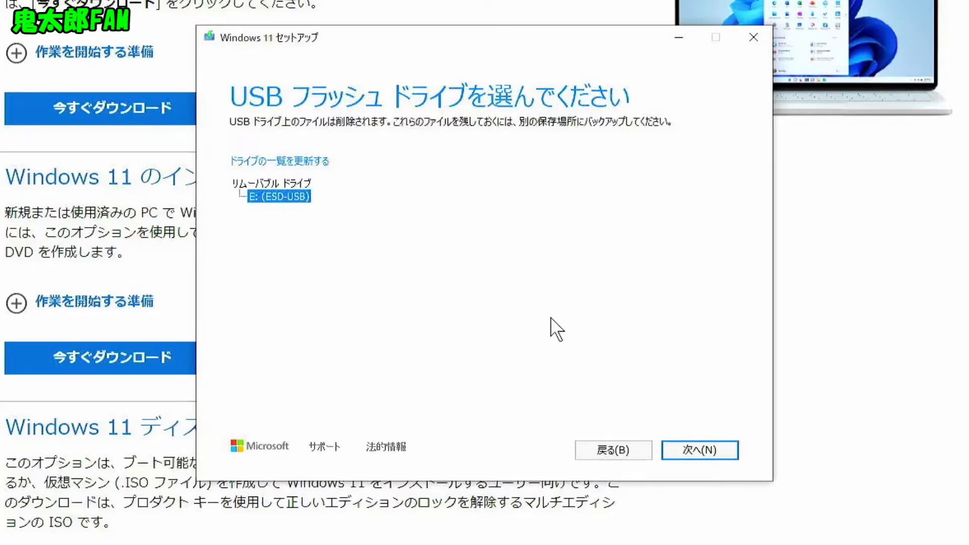
left_click(701, 451)
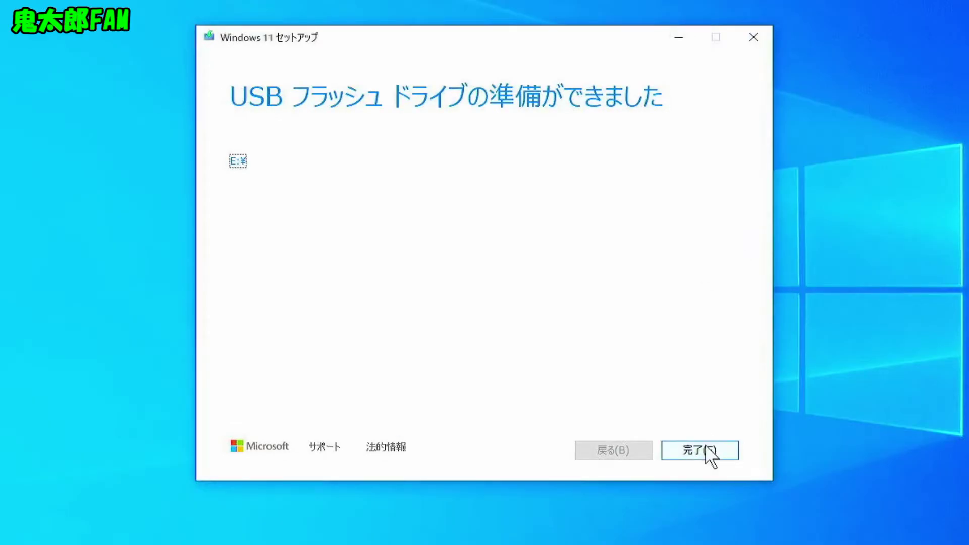
left_click(708, 455)
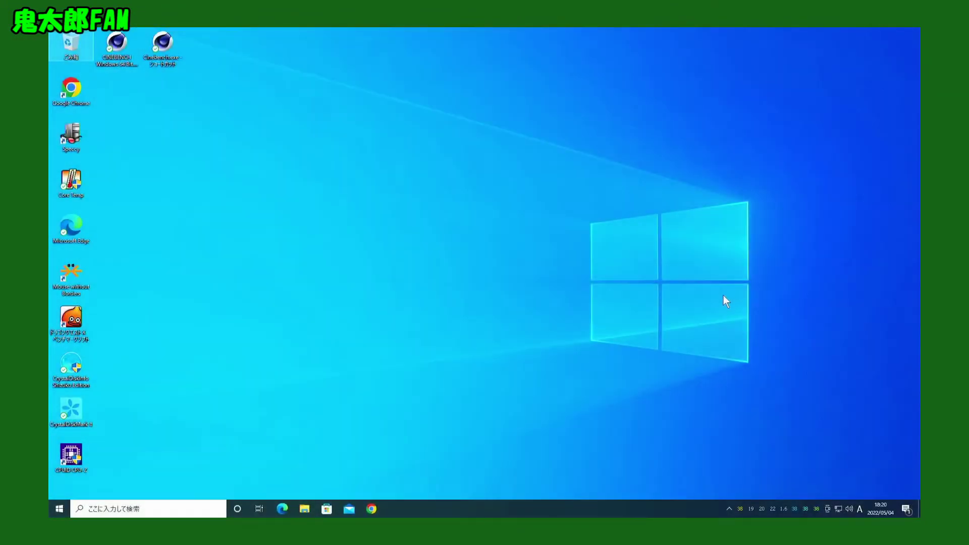
Step: Open the sources folder on the ESD-USB (E:) drive in File Explorer
left_click(305, 507)
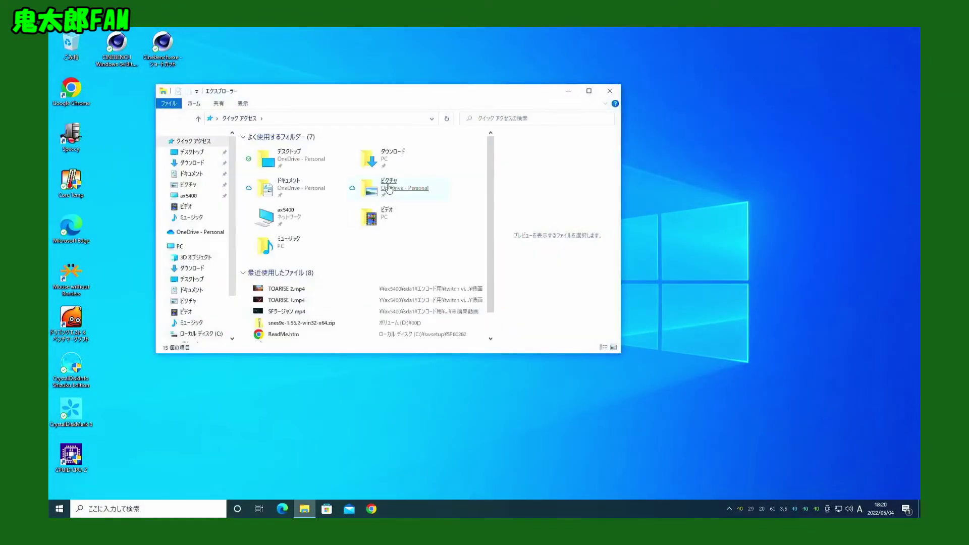
left_click_drag(409, 99, 561, 119)
scroll(364, 284, "down", 2)
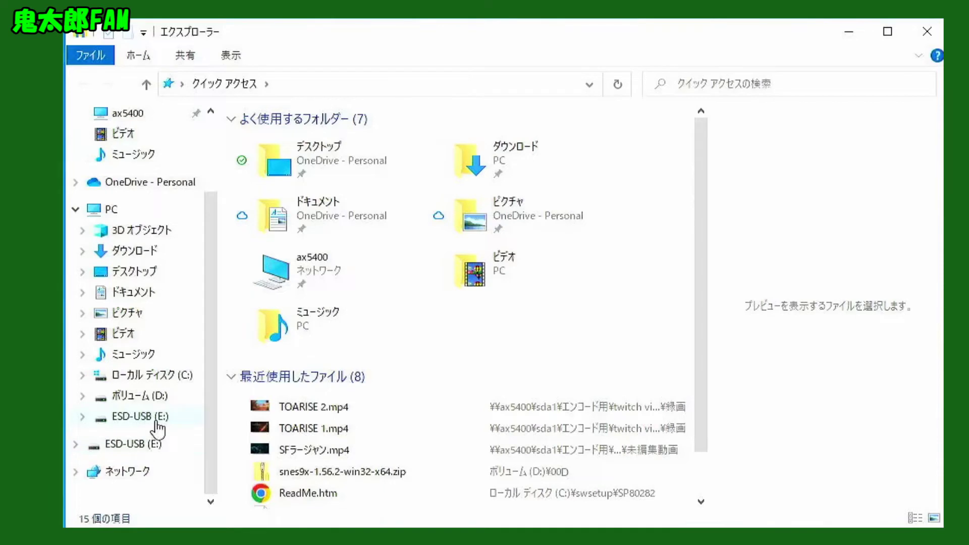
left_click(156, 423)
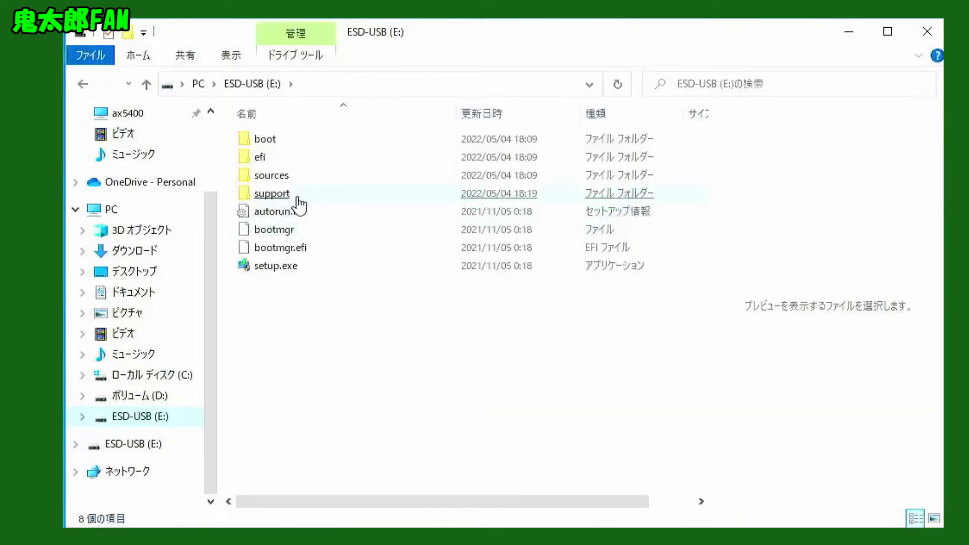
left_click(277, 180)
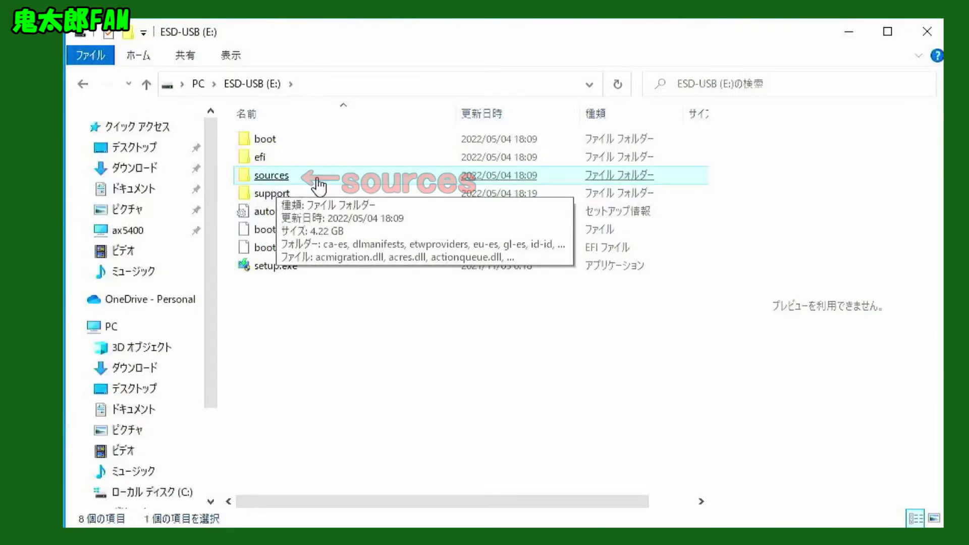
double_click(317, 180)
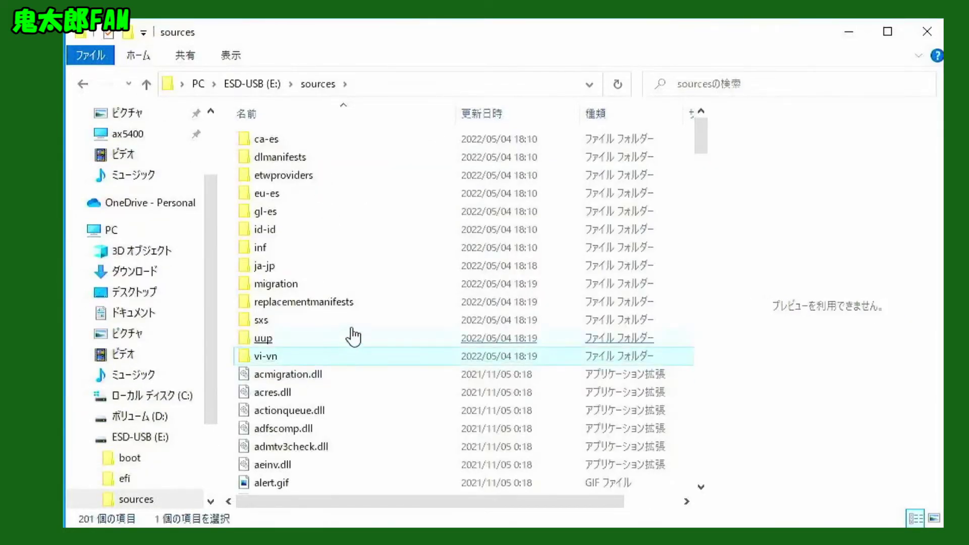
Step: Permanently delete appraiserres.dll from the sources folder on the USB drive
scroll(351, 275, "down", 6)
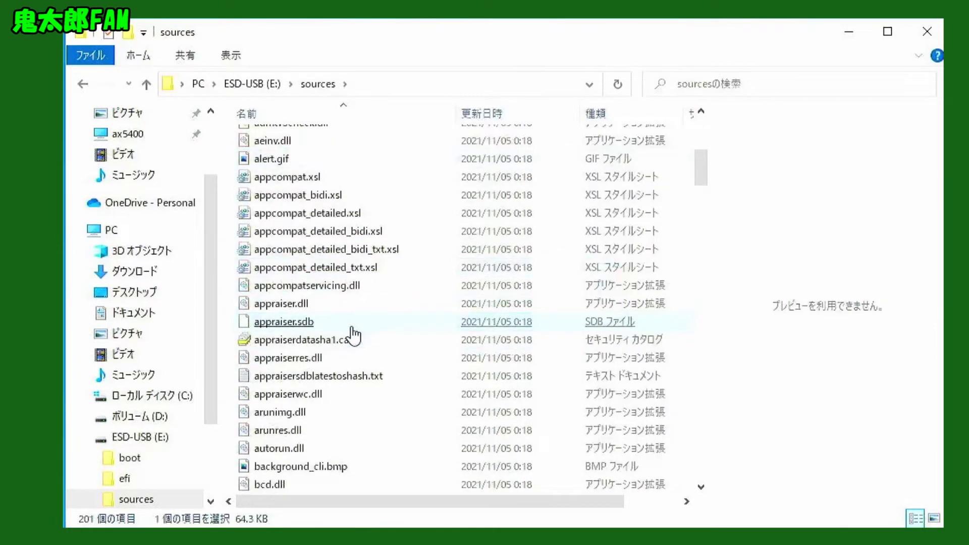
scroll(354, 334, "down", 1)
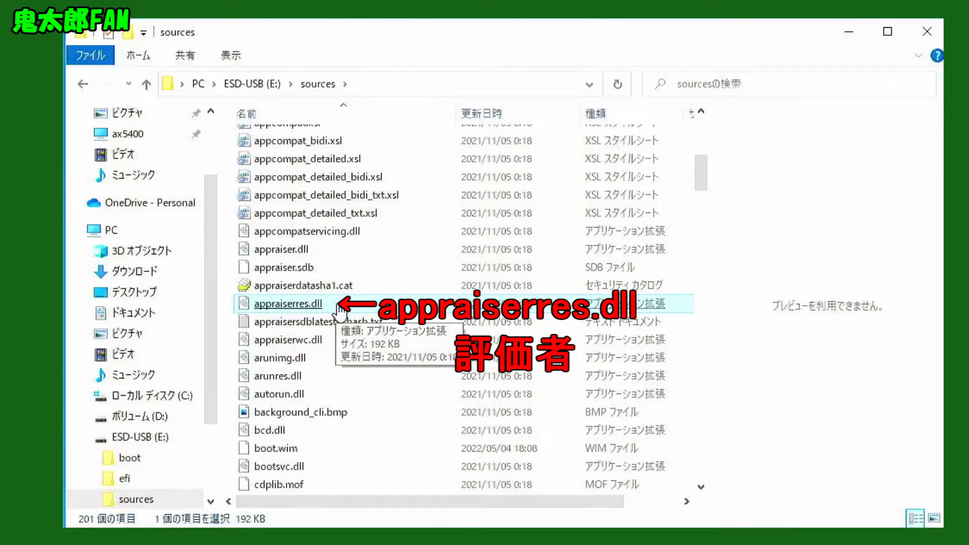
right_click(297, 304)
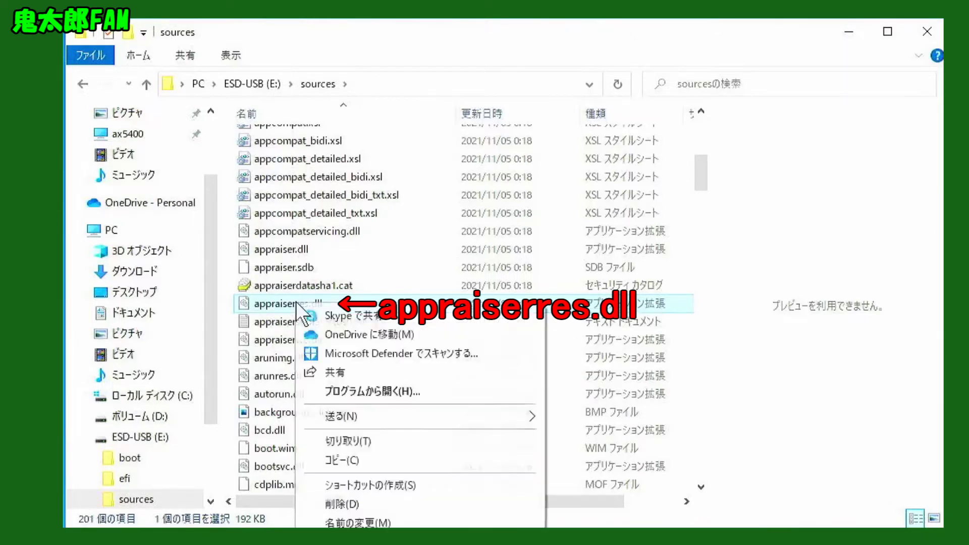
left_click(341, 502)
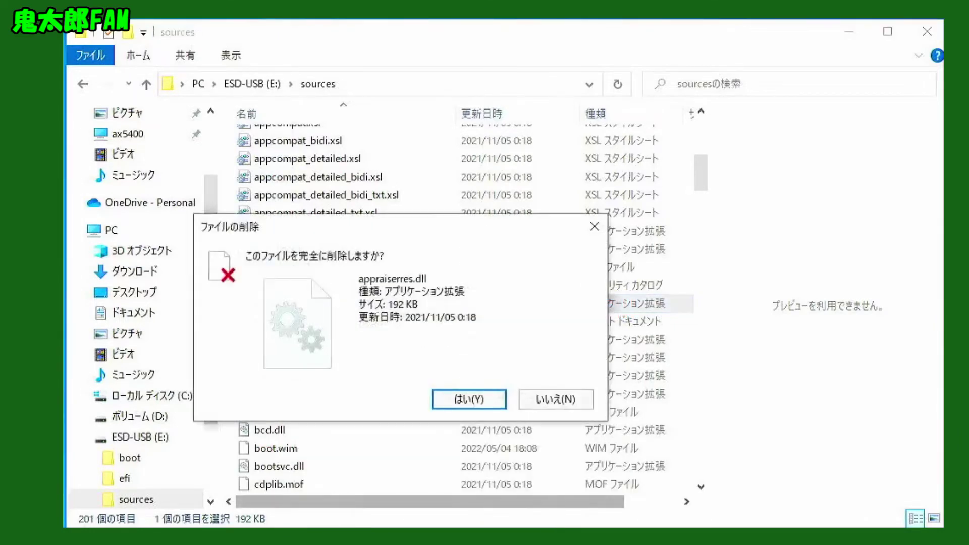
left_click(468, 399)
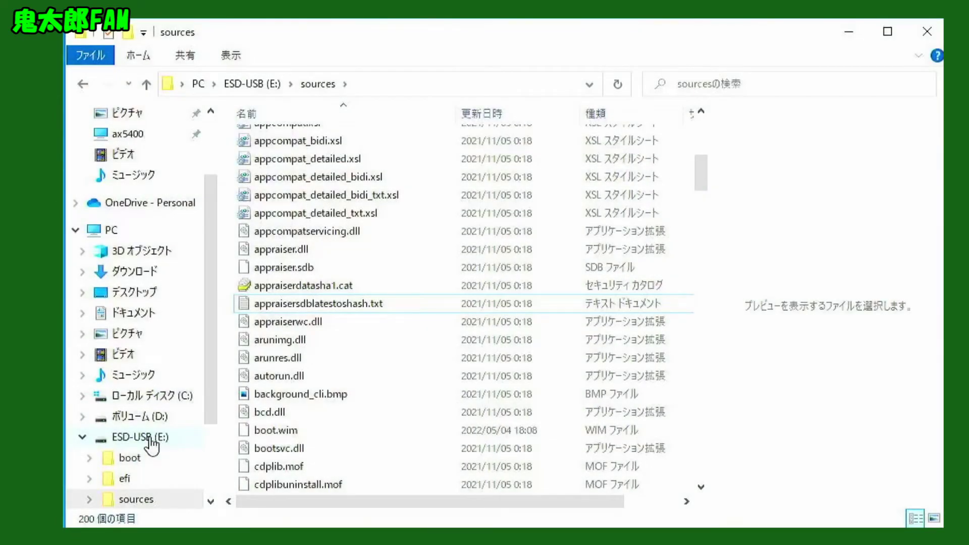
Step: Run setup.exe from the root of ESD-USB (E:) and allow it to make changes to the device
left_click(150, 438)
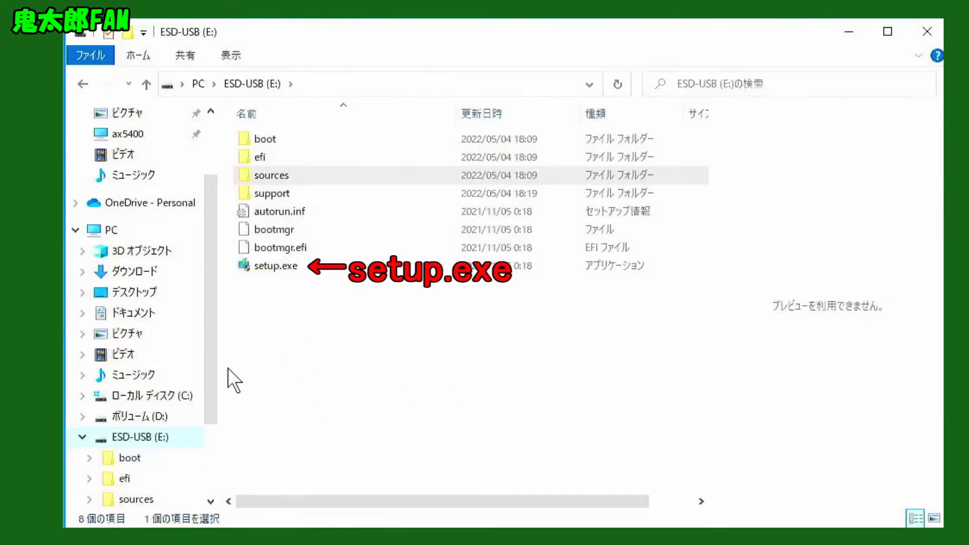
left_click(264, 266)
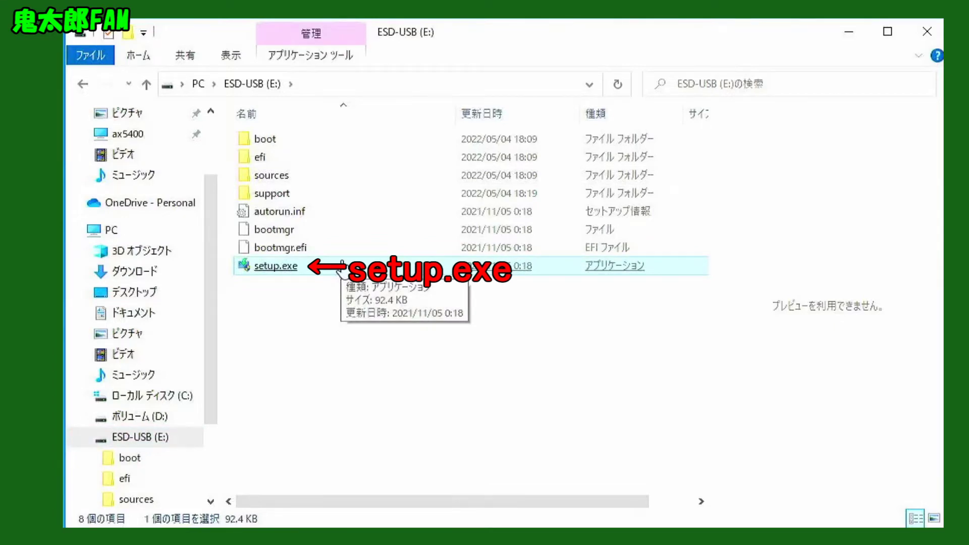
double_click(342, 267)
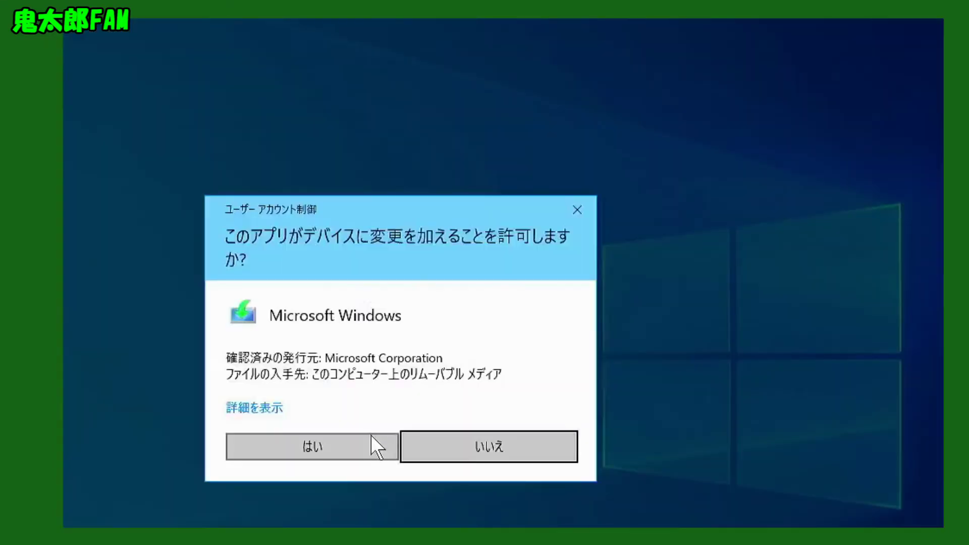
left_click(334, 446)
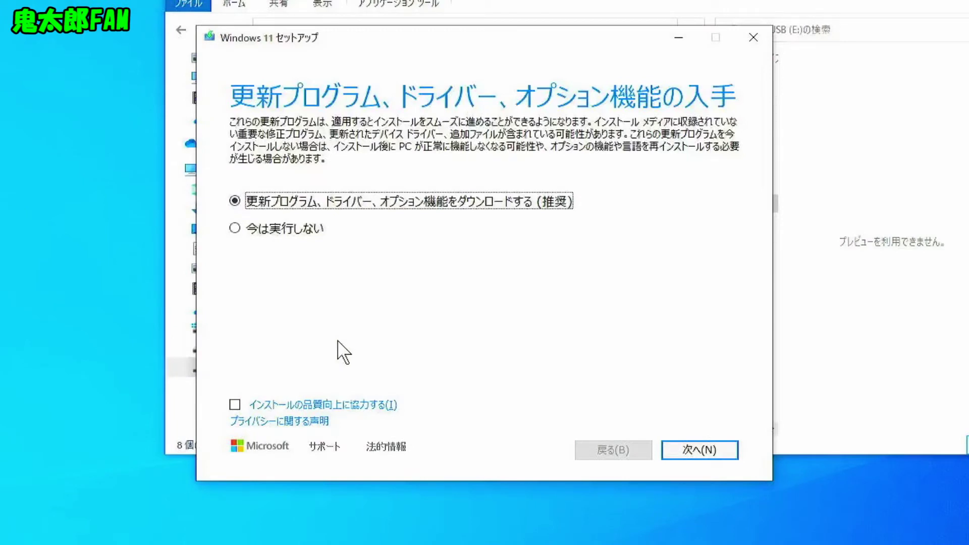
Step: Choose 今は実行しない for updates, drivers and optional features, and continue the Windows 11 setup
left_click(234, 229)
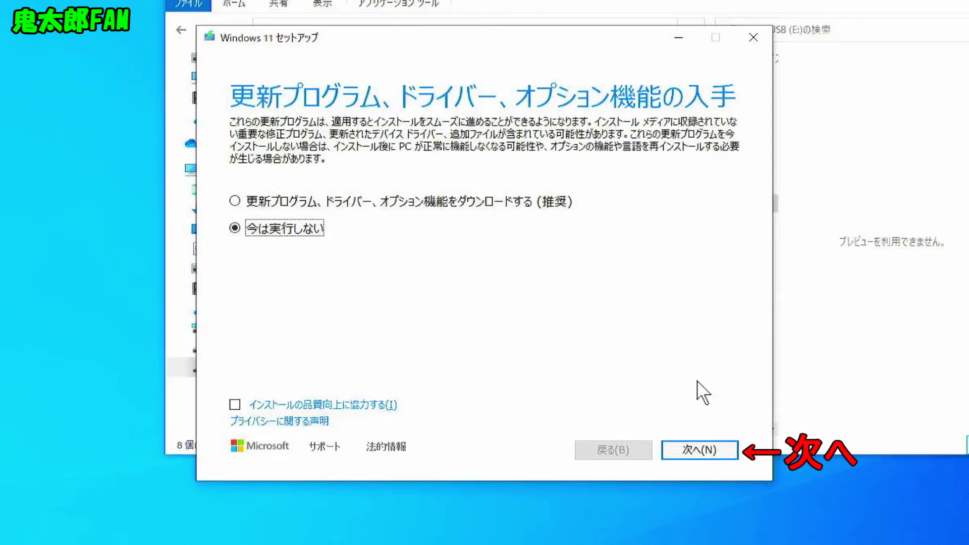
left_click(688, 451)
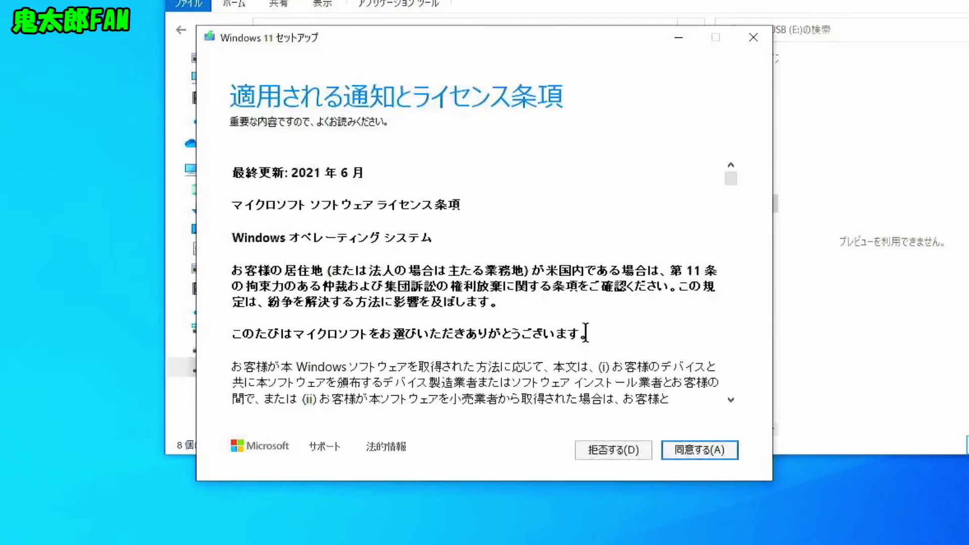
Step: Accept the Windows license terms and start installing Windows 11 Pro, keeping personal files and apps
left_click_drag(731, 180, 729, 400)
left_click(686, 450)
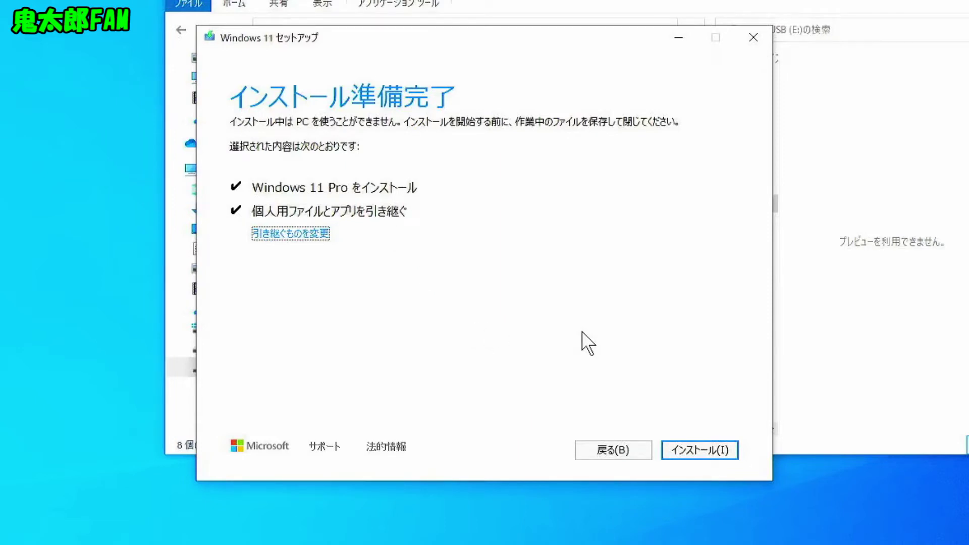
left_click(698, 451)
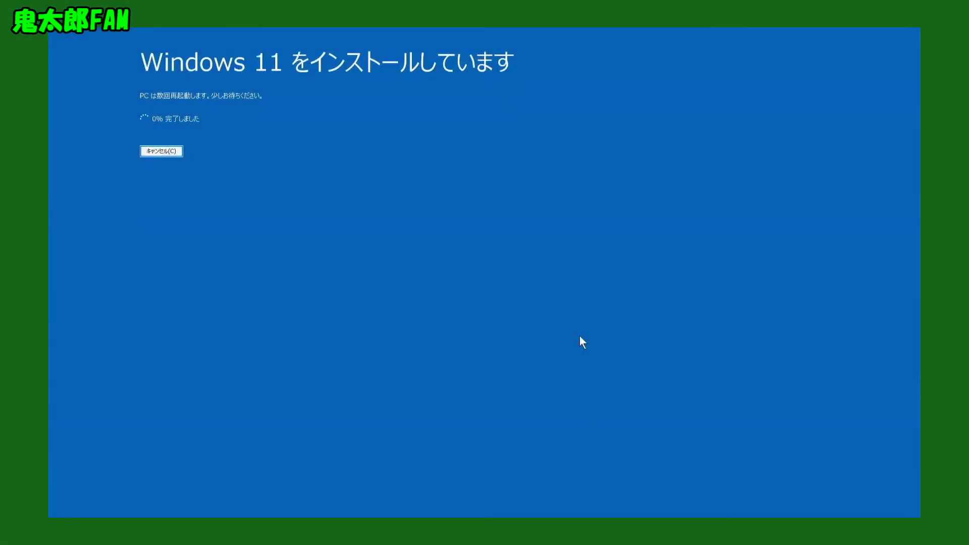